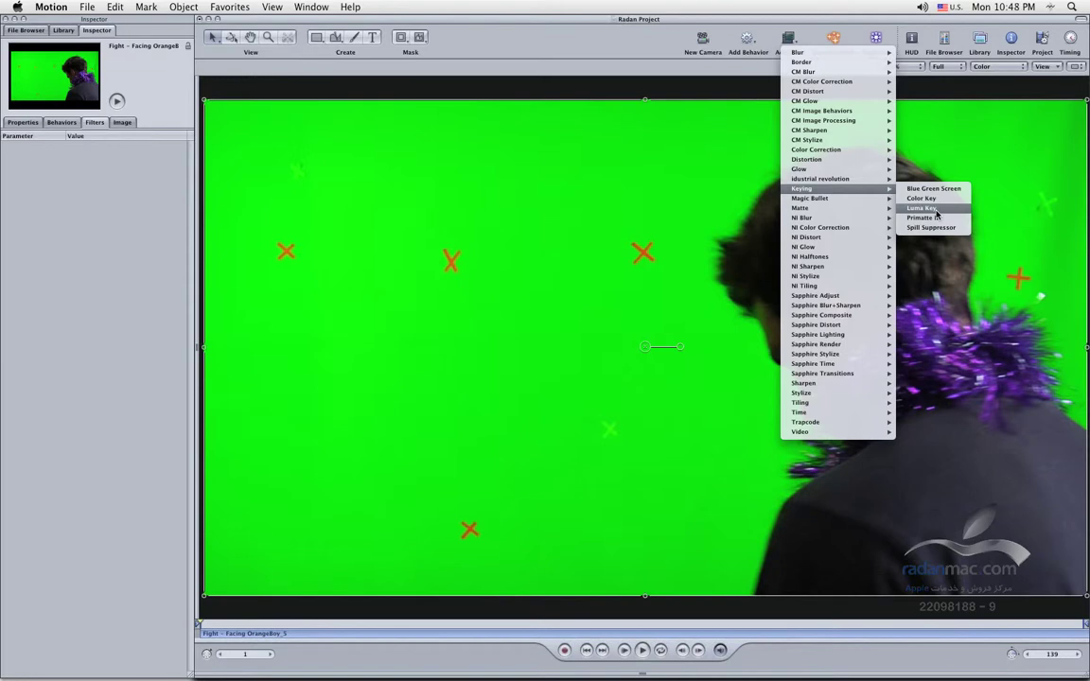
Apply the Primatte RT keying filter to the green-screen clip.
left_click(554, 333)
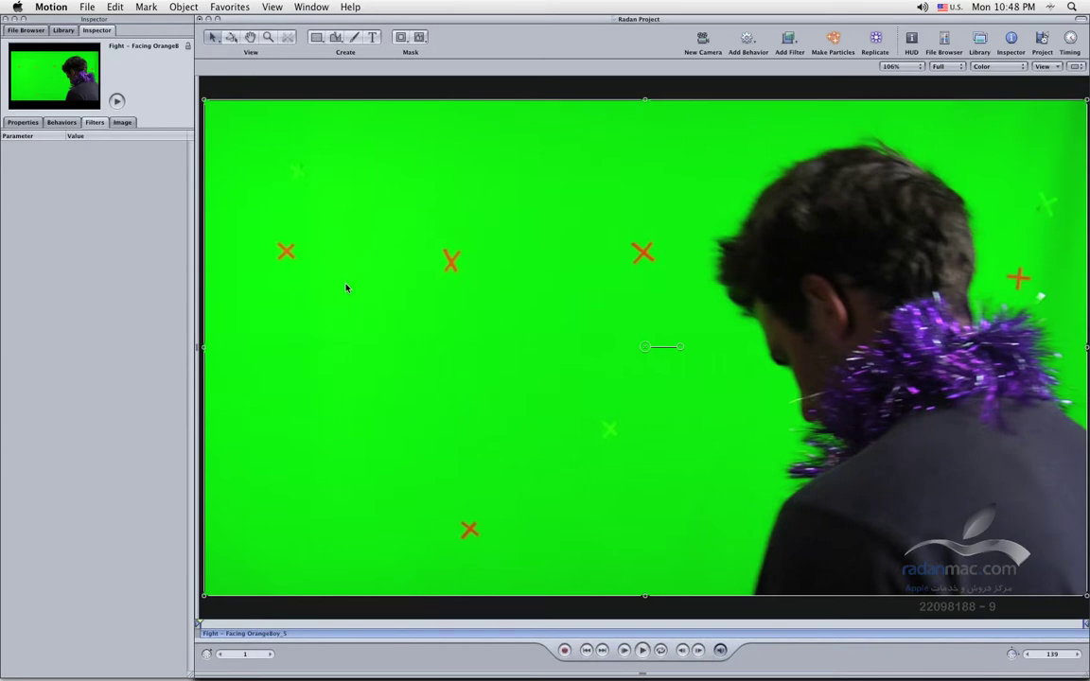
left_click(789, 40)
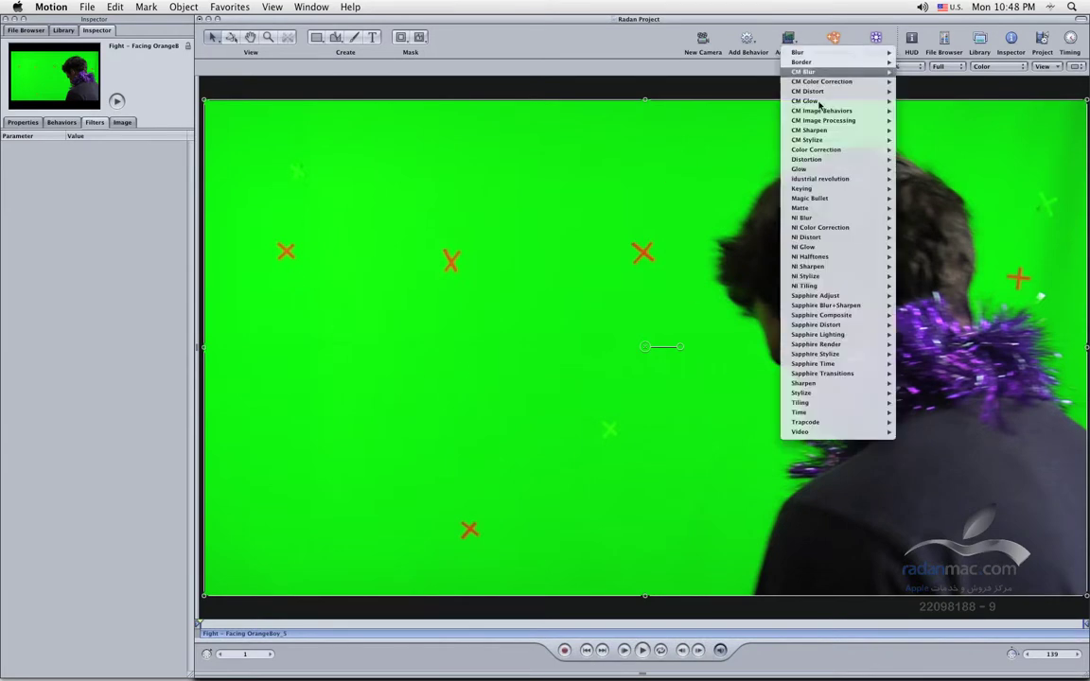
mouse_move(855, 219)
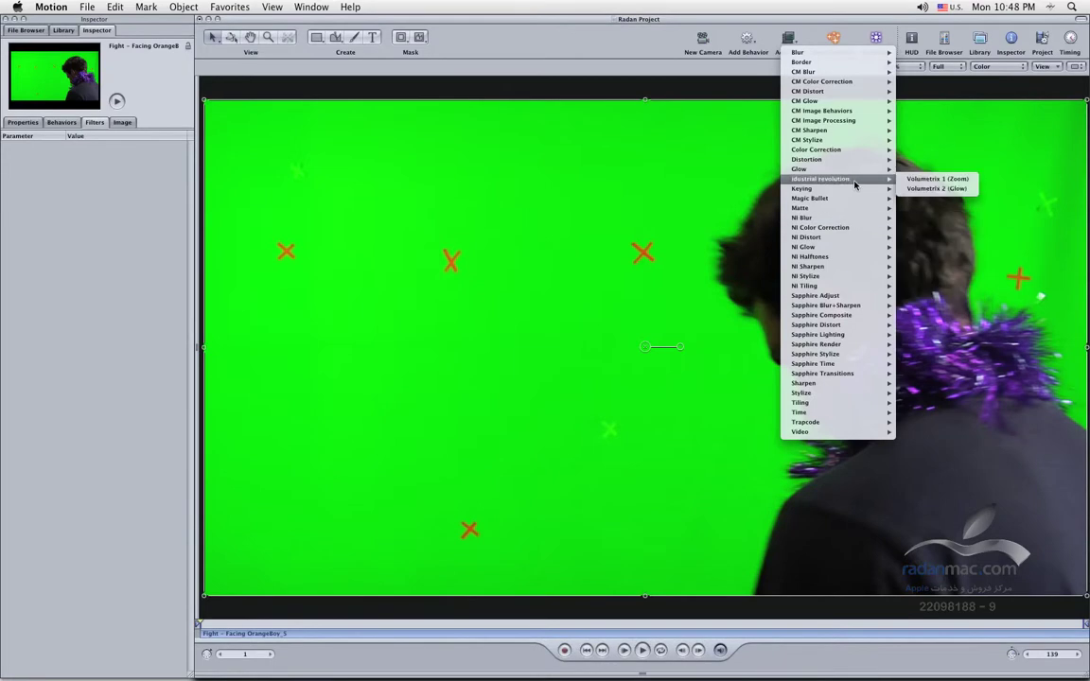
mouse_move(856, 189)
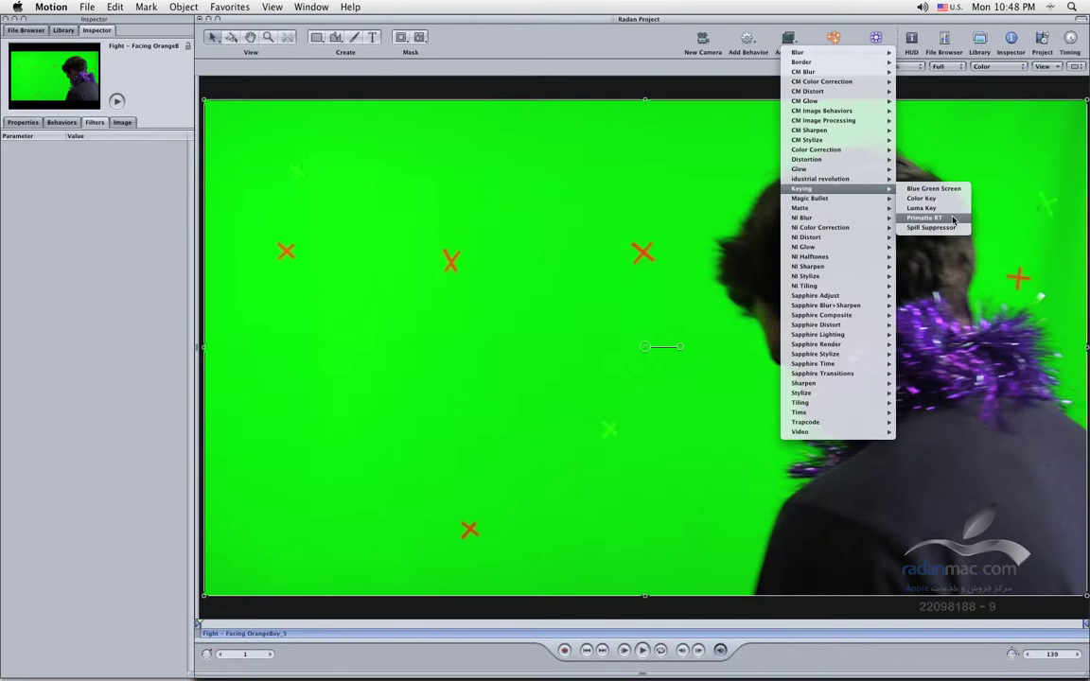
left_click(953, 219)
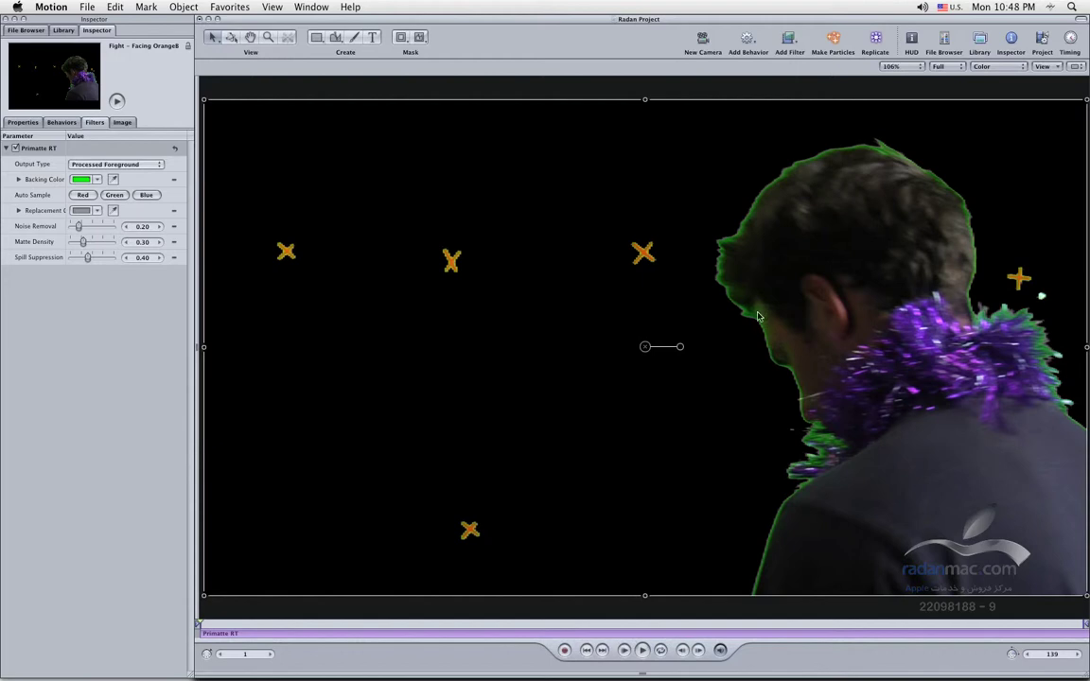
Set Noise Removal to 0.00, Matte Density and Spill Suppression to 0.06, and sample the backing color from the unfiltered green screen.
left_click(14, 148)
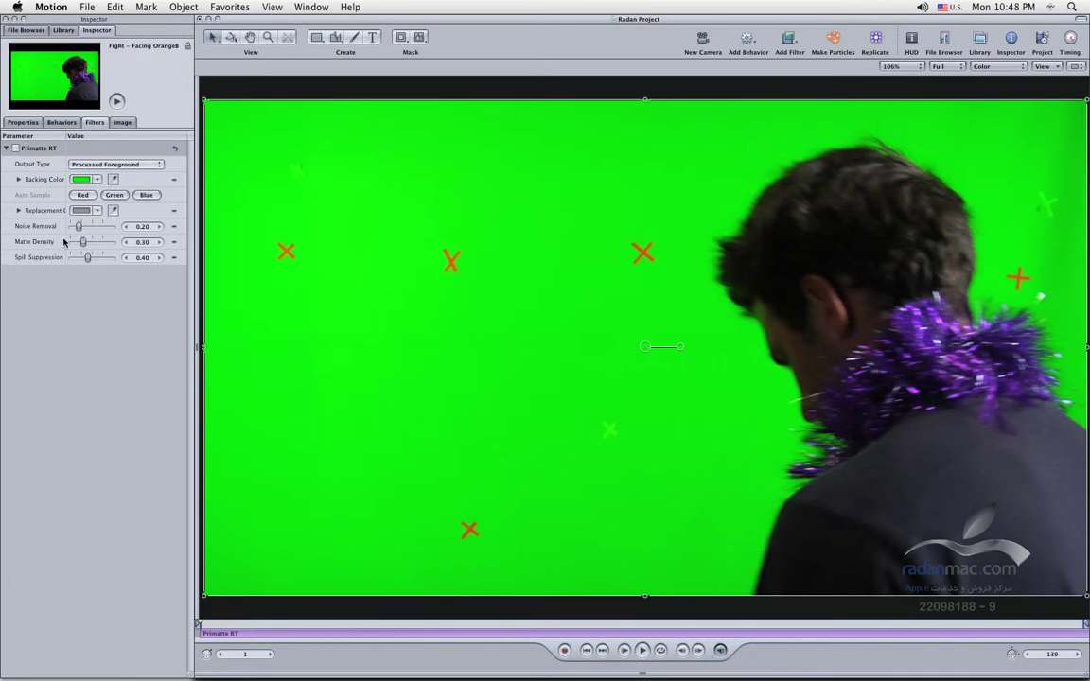
left_click_drag(75, 231, 73, 258)
left_click(113, 179)
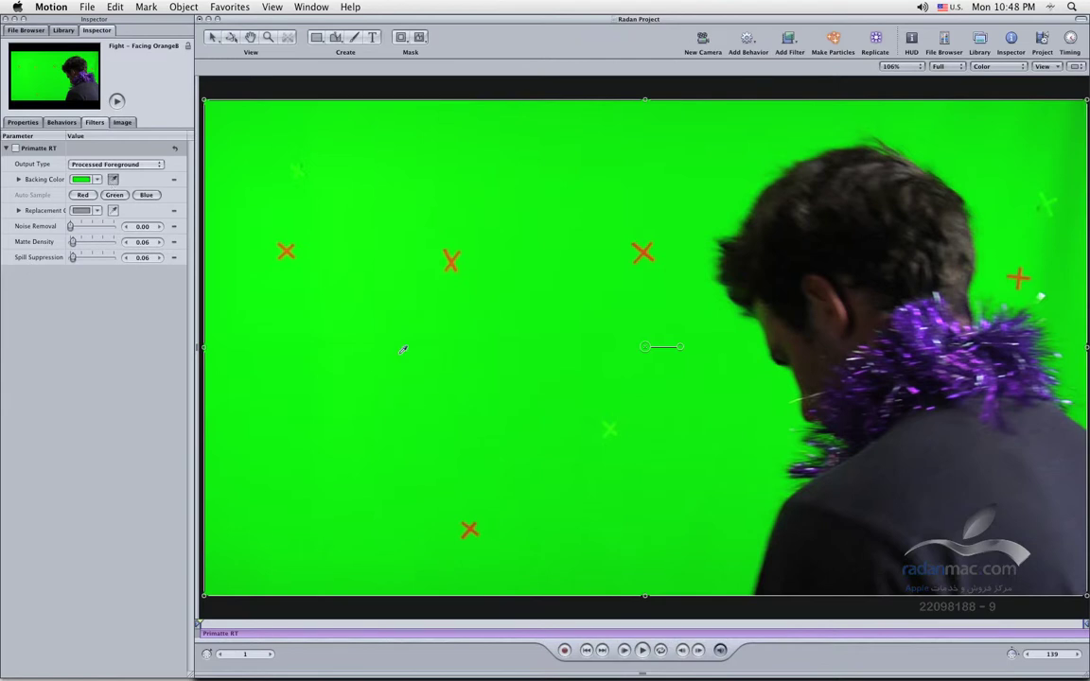
left_click(396, 363)
left_click(16, 148)
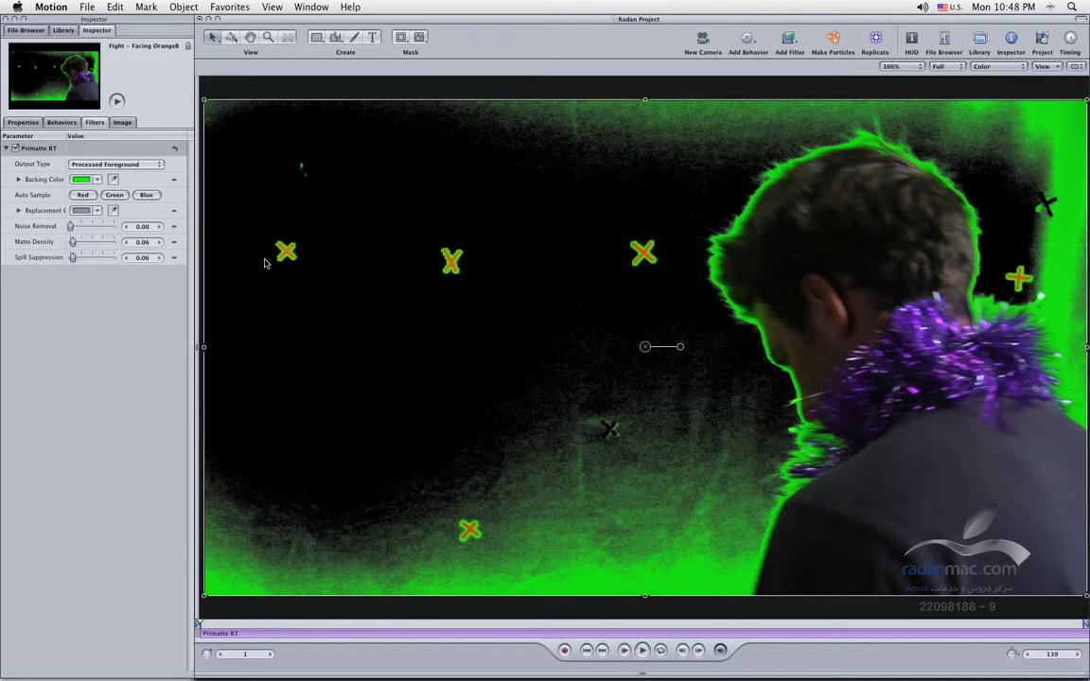
Expand the Backing Color channels and raise the key's Matte Density to 0.46.
left_click(18, 179)
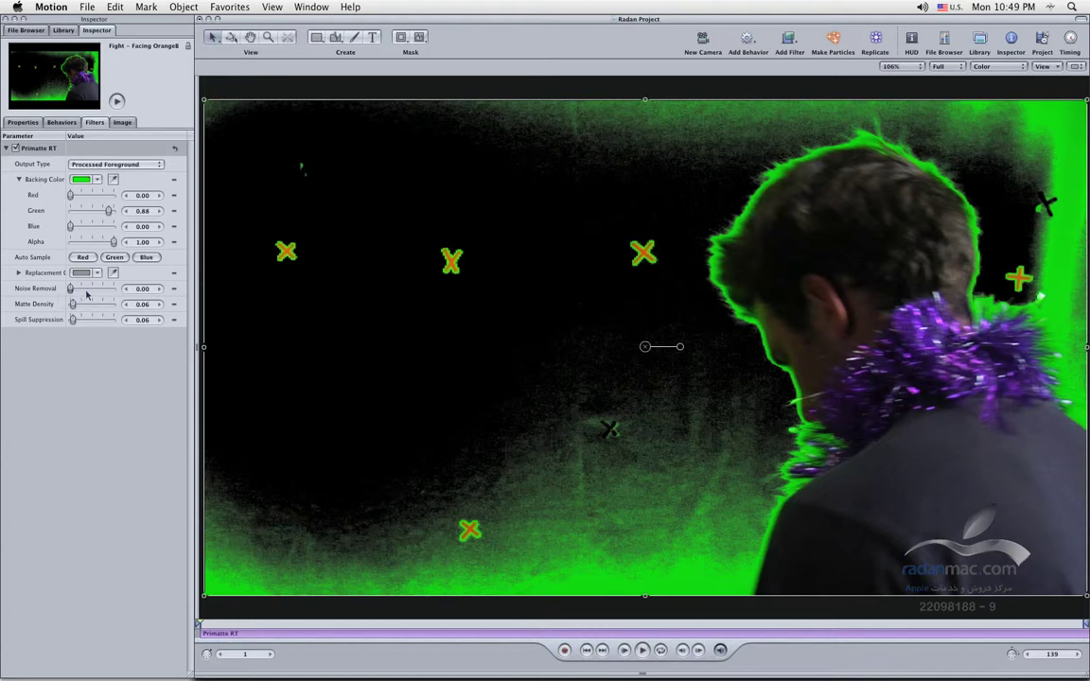
left_click_drag(71, 305, 72, 305)
left_click(159, 303)
left_click(159, 304)
left_click(159, 304)
left_click(159, 304)
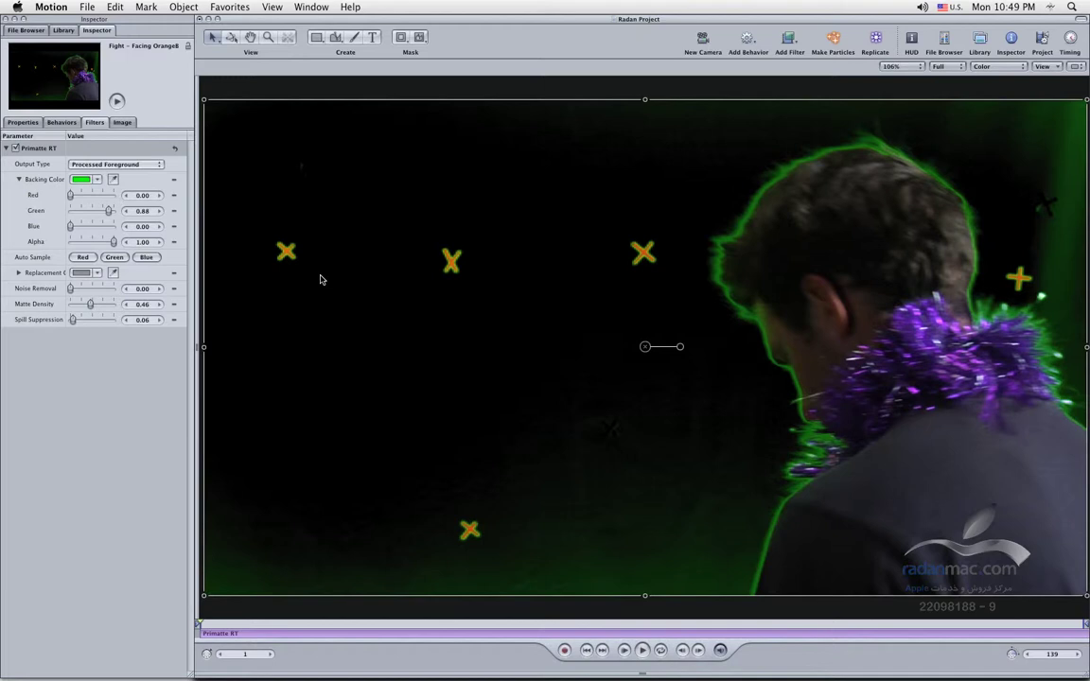
Try the backing color's green channel at 1.00, and settle it at 0.78.
left_click_drag(107, 212, 203, 229)
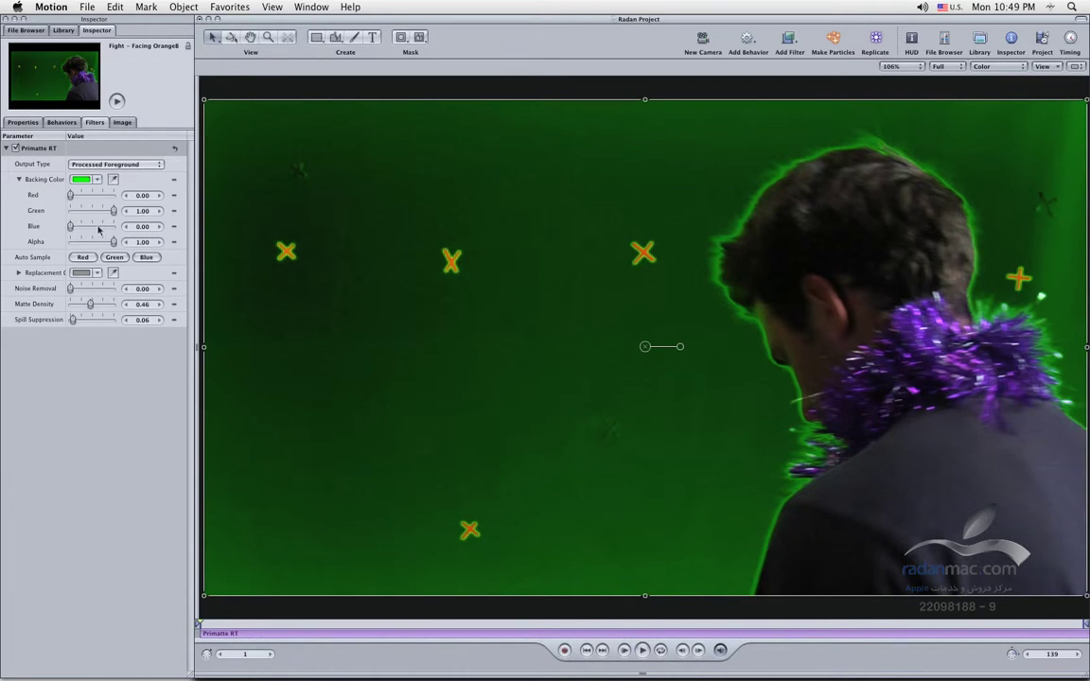
left_click(124, 211)
left_click(124, 211)
left_click(124, 211)
left_click(124, 211)
left_click(124, 211)
left_click(124, 211)
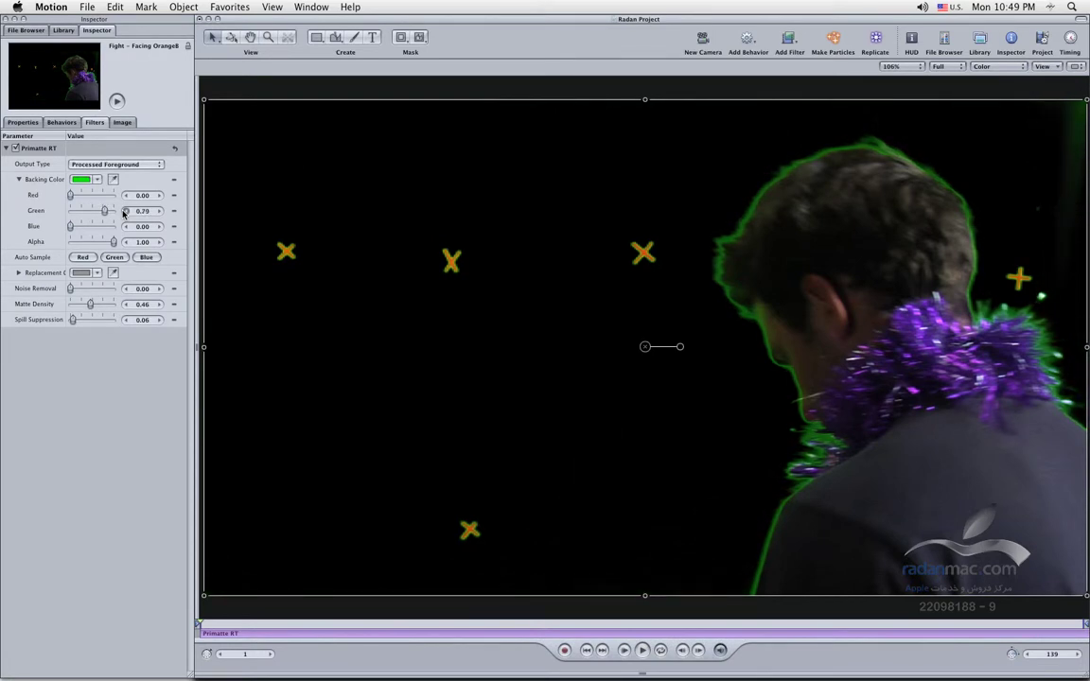
Set the backing color's red channel to 0.17 and its blue channel to 0.13.
left_click(159, 196)
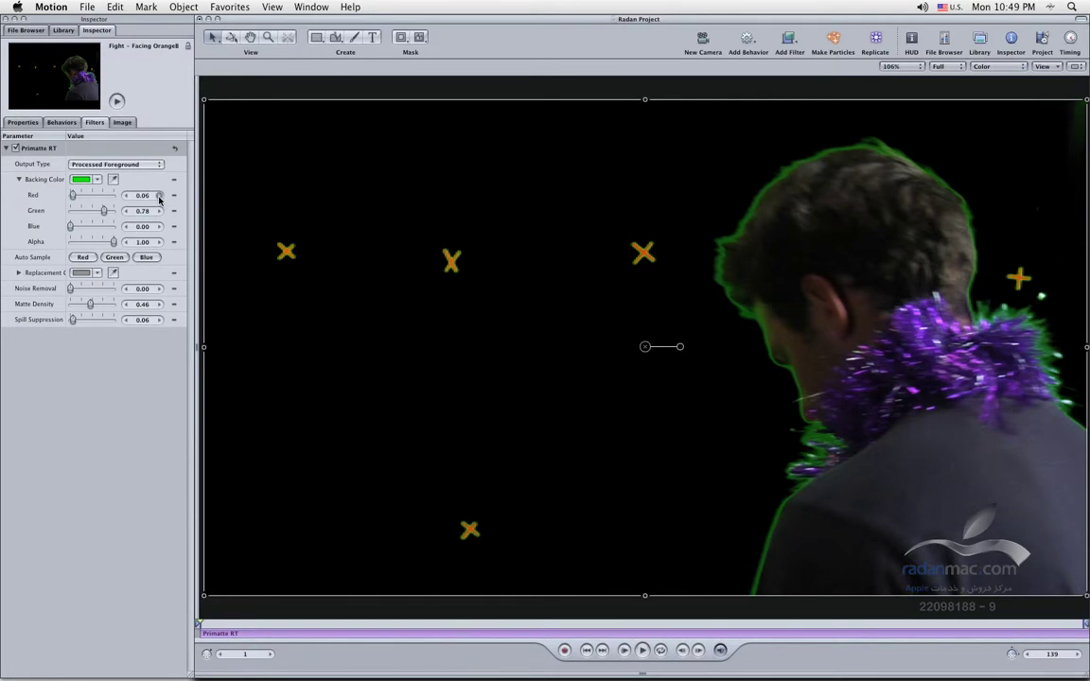
left_click_drag(159, 197, 159, 197)
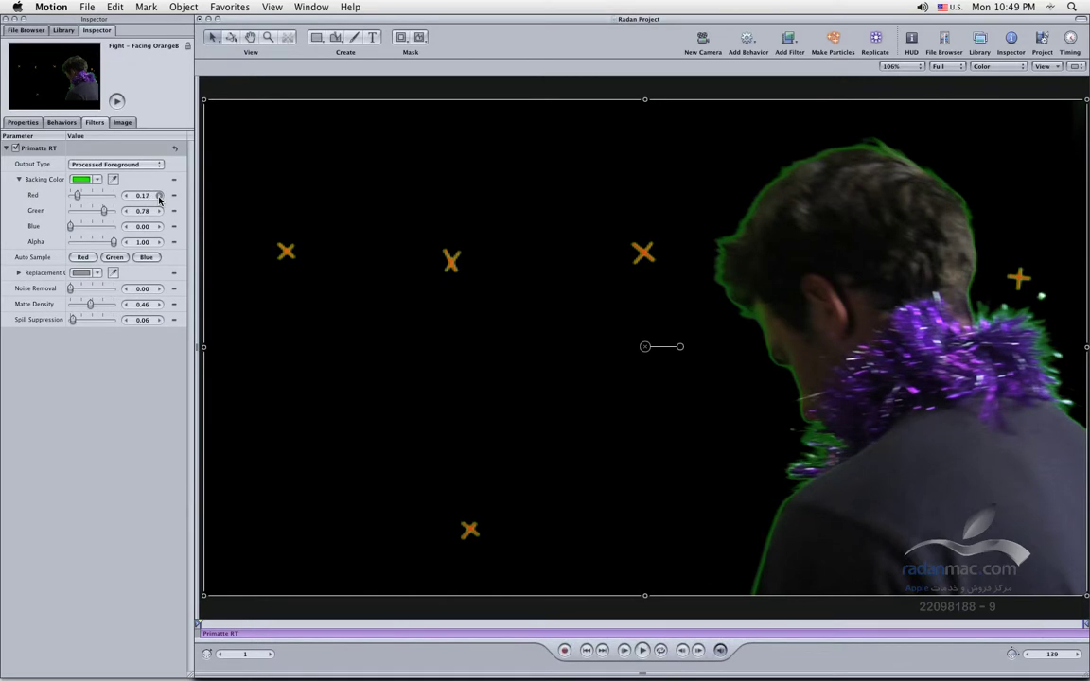
left_click_drag(158, 229, 159, 231)
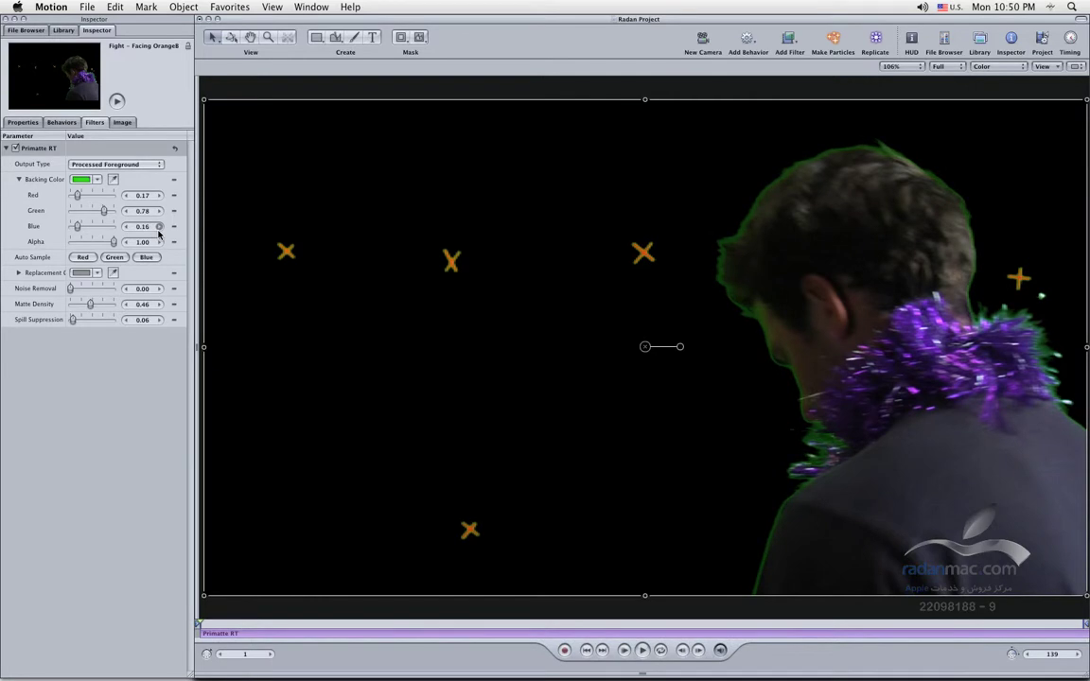
left_click_drag(124, 229, 124, 229)
Display the alpha channel and test the backing color's blue channel at 0.20 before returning it to 0.13.
left_click(973, 66)
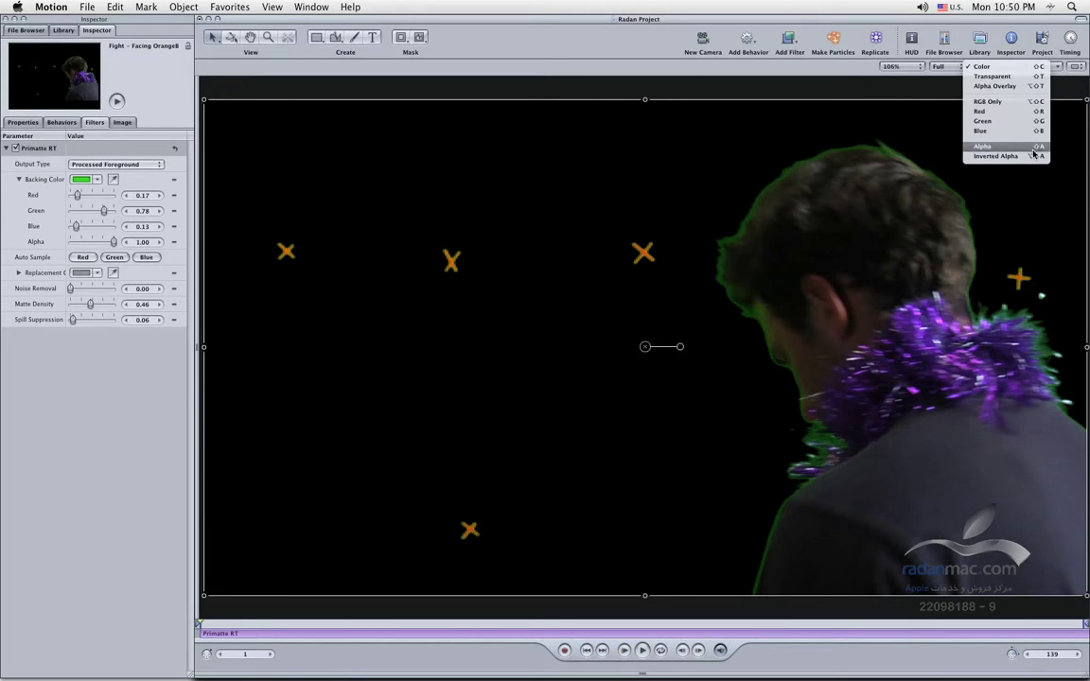
left_click(984, 145)
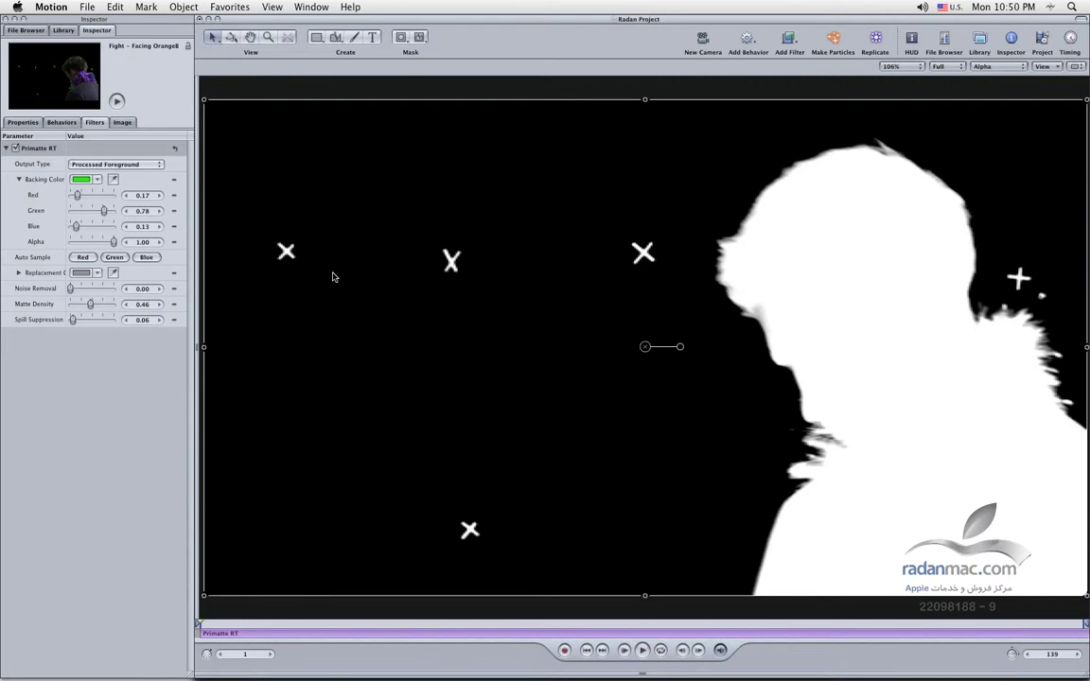
left_click(159, 227)
left_click(159, 227)
left_click(159, 227)
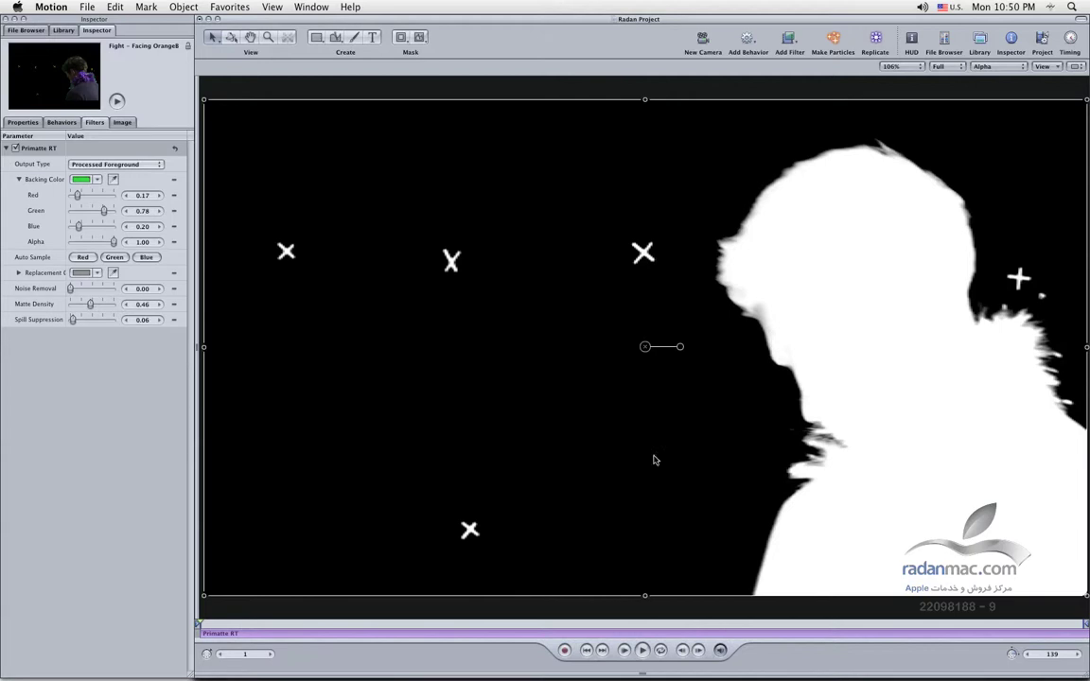
left_click(126, 227)
left_click(125, 227)
left_click(126, 227)
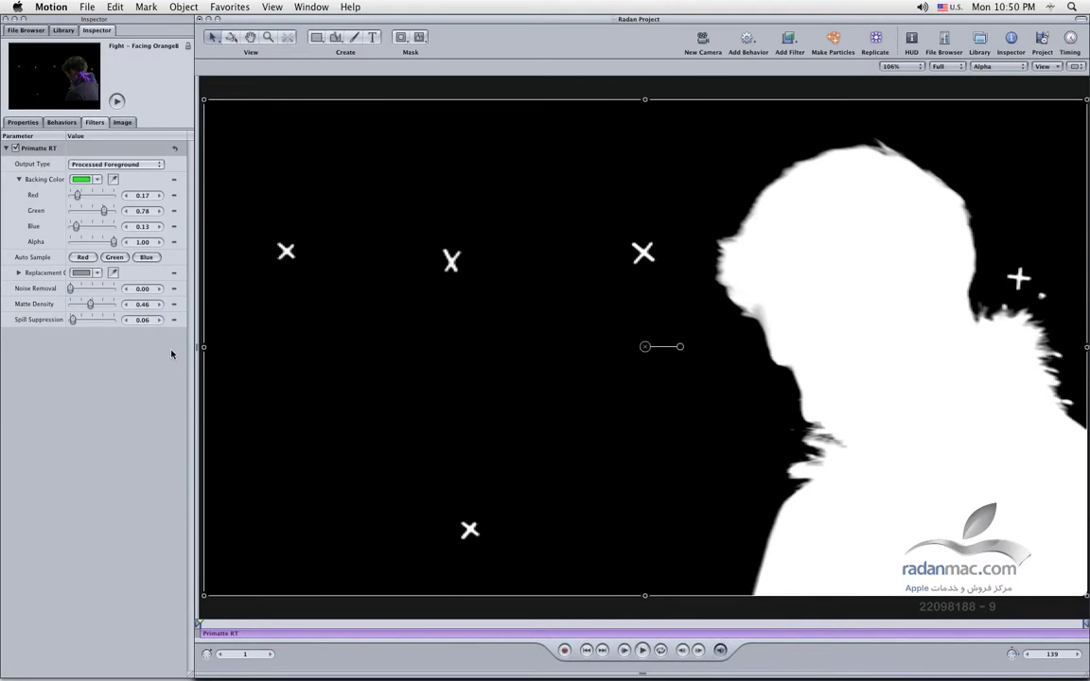
Compare the keyed clip in the Color view with its matte in the Alpha view, ending in Color.
key("shift+c")
key("shift+z")
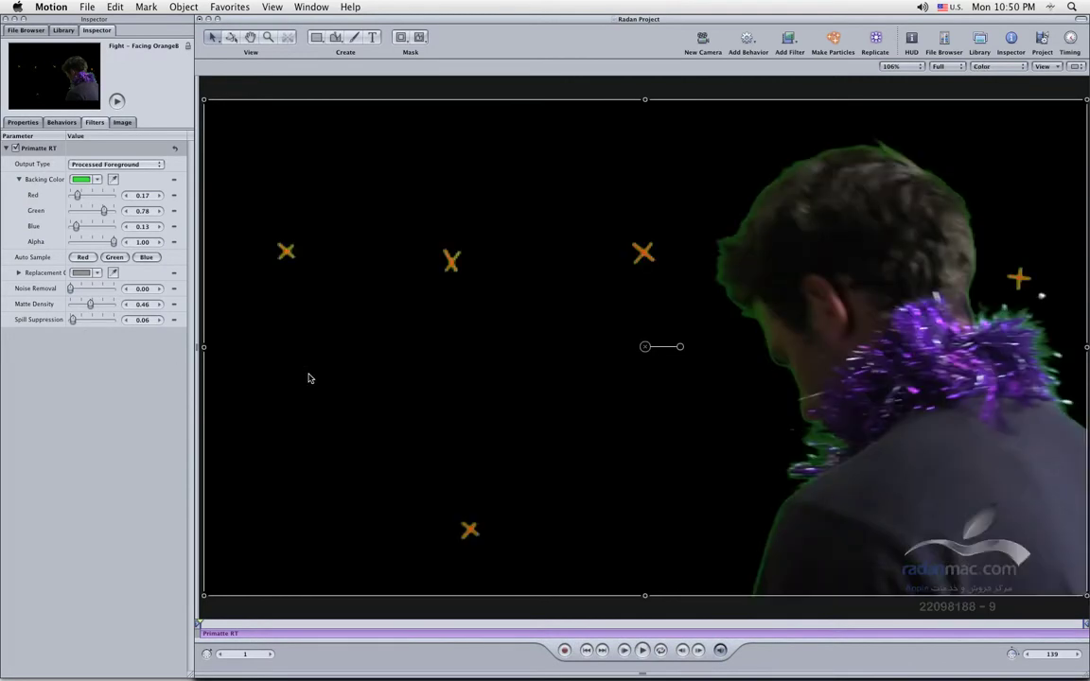
key("shift+a")
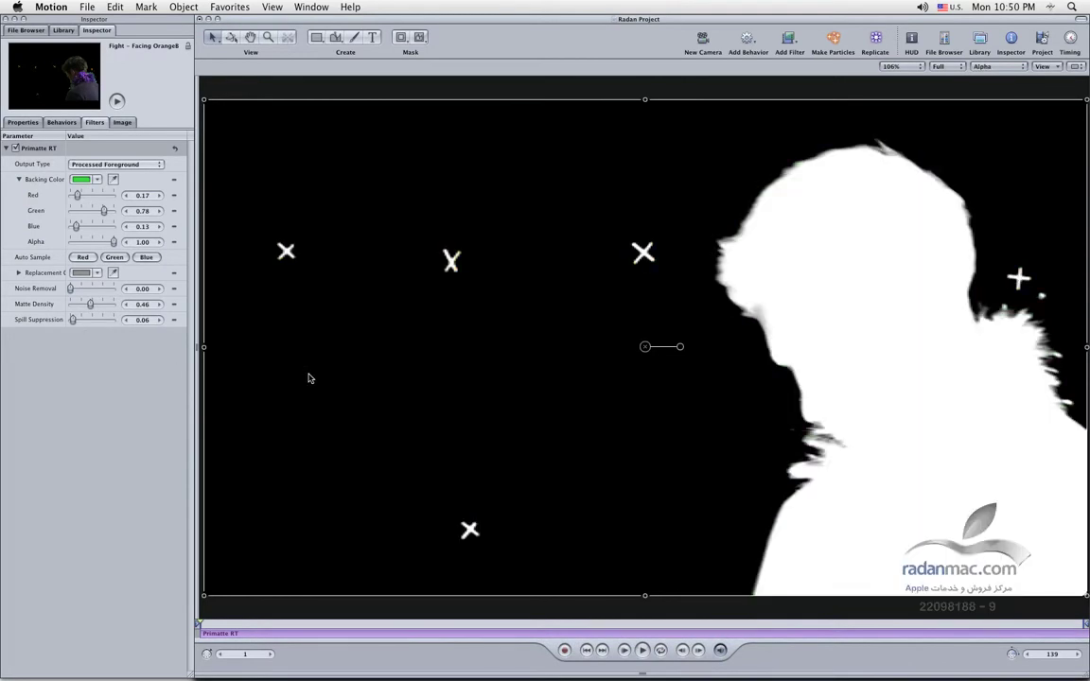
key("shift+c")
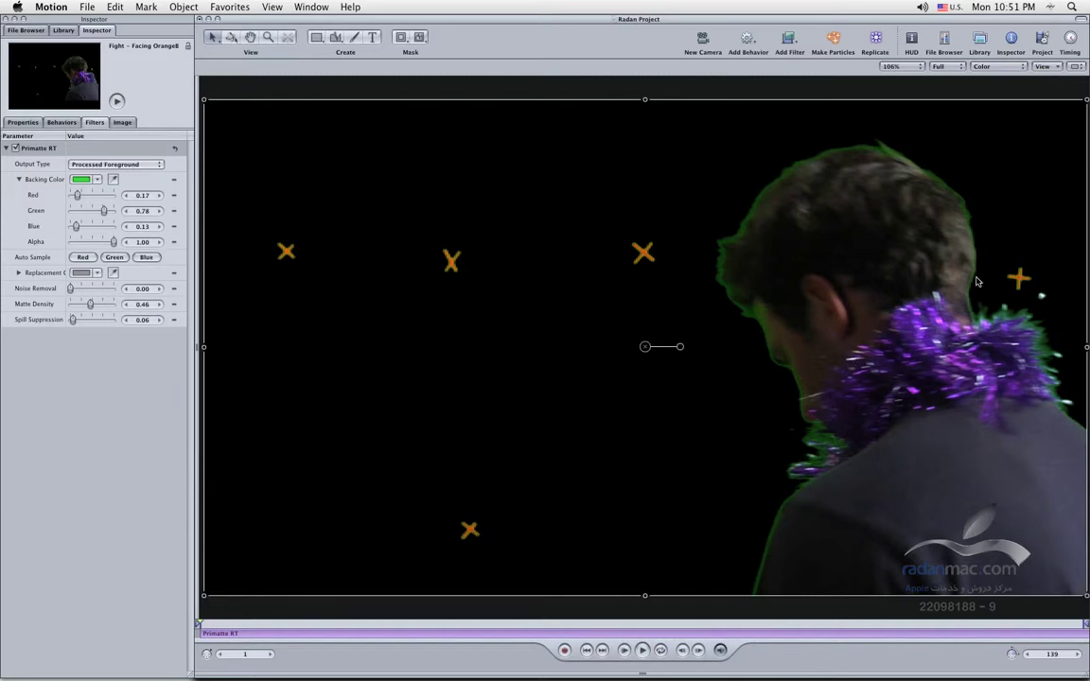
Compare the clip with and without the Primatte RT filter and raise Spill Suppression to 0.49.
left_click(14, 149)
left_click(15, 149)
left_click(15, 149)
left_click(14, 148)
left_click_drag(77, 323, 92, 324)
Turn off solo for the Fight - Facing OrangeBoy clip so it composites over Chalk 03, and play the result.
key("F5")
left_click(337, 159)
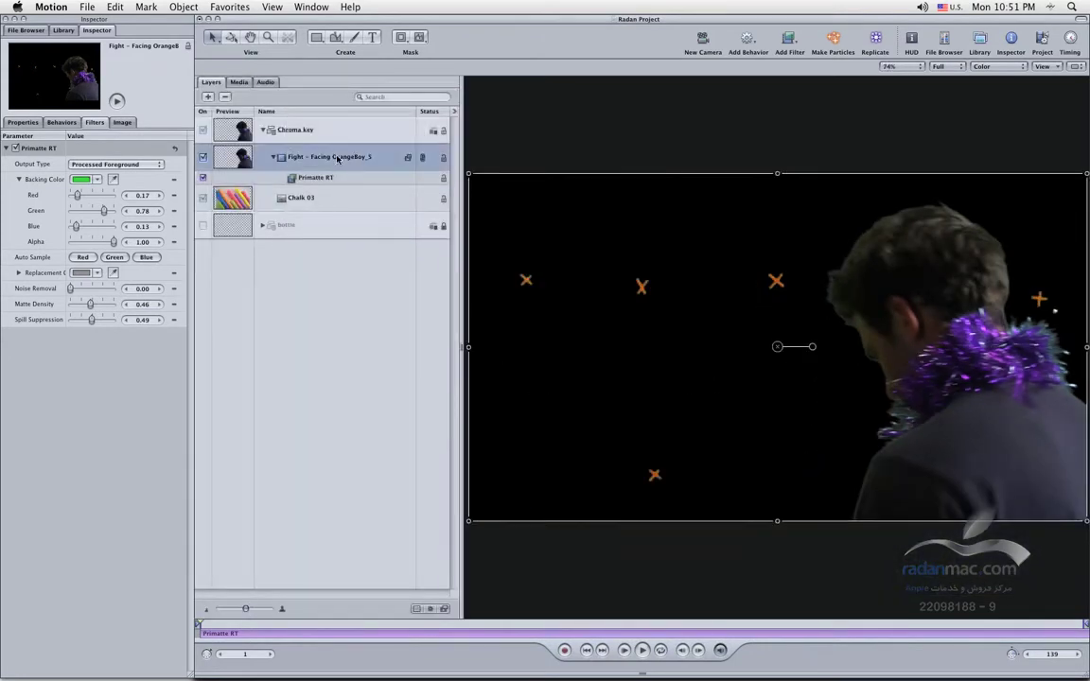
key("ctrl+s")
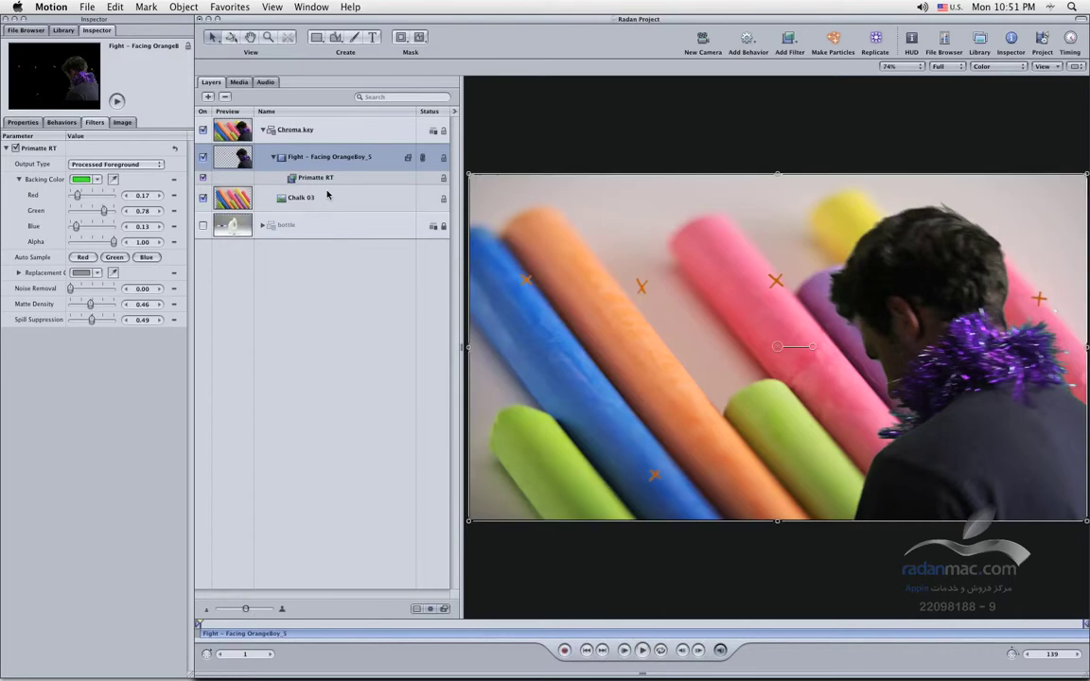
key("F5")
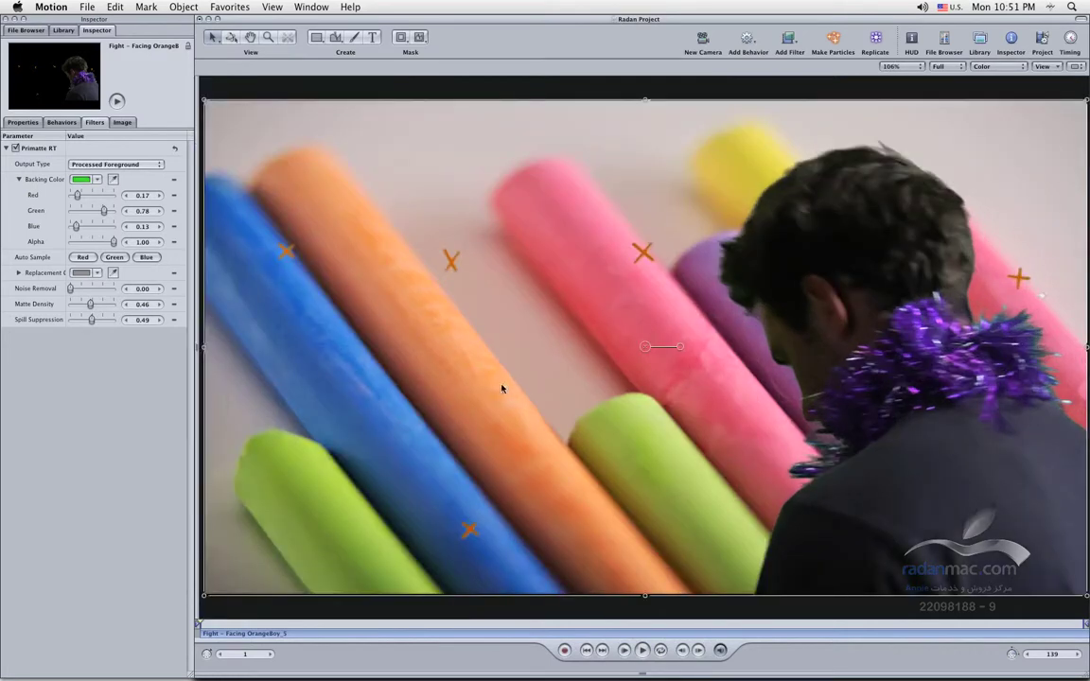
left_click(641, 650)
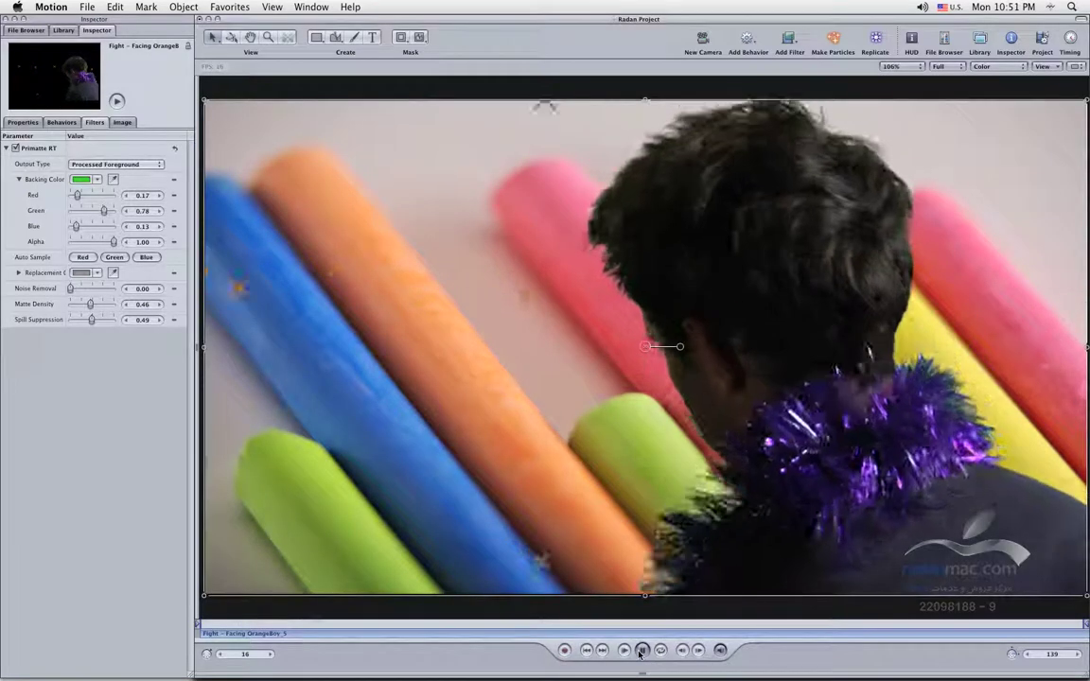